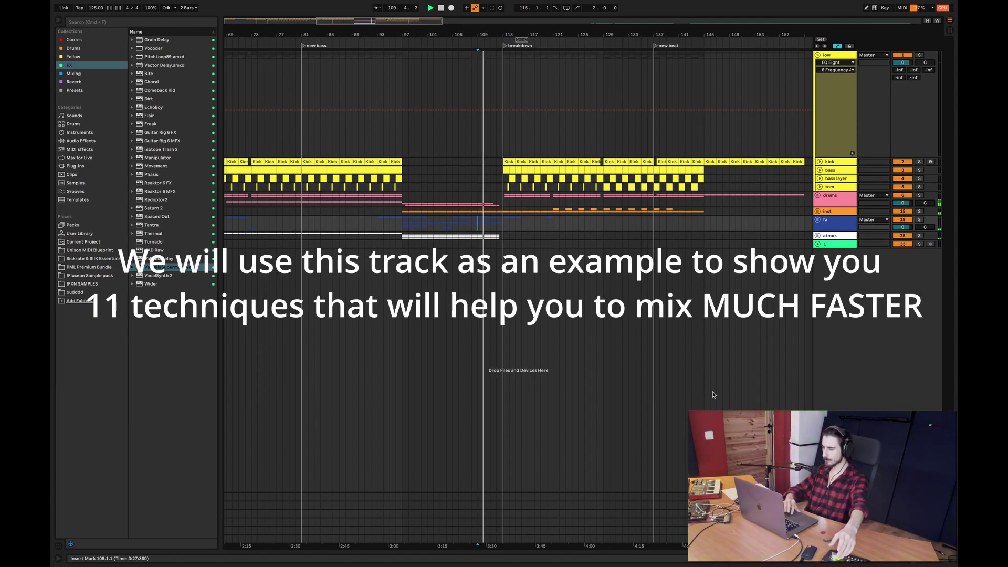
- Show the track's device chain with Utility, Auto Filter, Limiter and Sonarworks below the arrangement
{"action": "key", "text": "super+alt+l"}
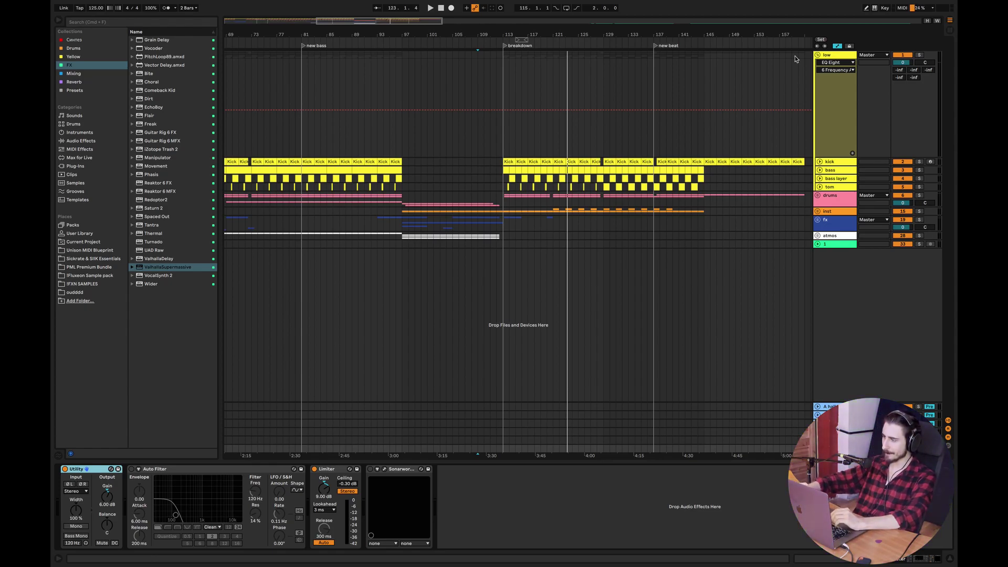
- Fold the low group, select the E-delay tail return to view EchoBoy, then unfold low again
{"action": "left_click", "coordinate": [818, 55]}
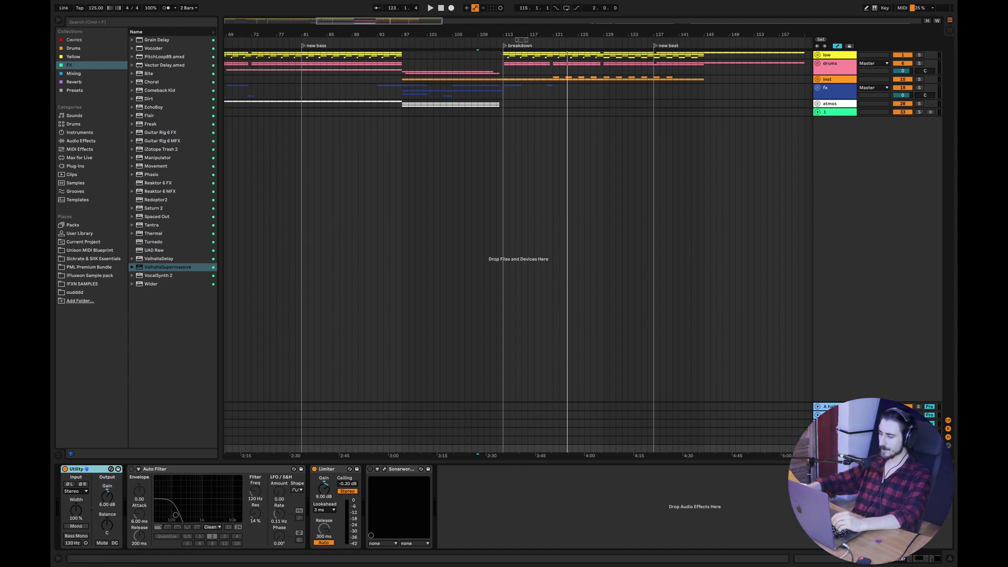
{"action": "left_click", "coordinate": [798, 440]}
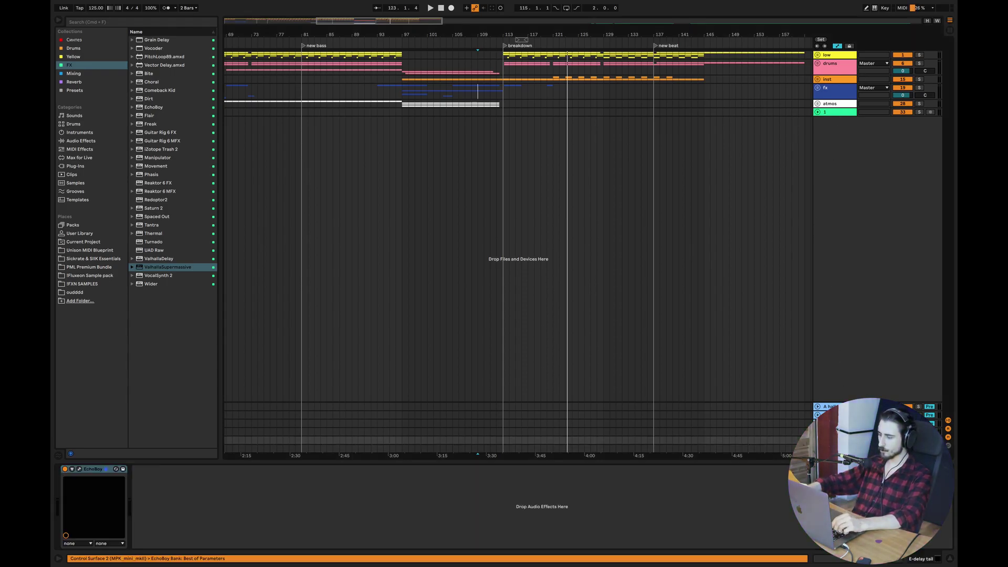
{"action": "left_click", "coordinate": [817, 55]}
{"action": "left_click", "coordinate": [817, 55]}
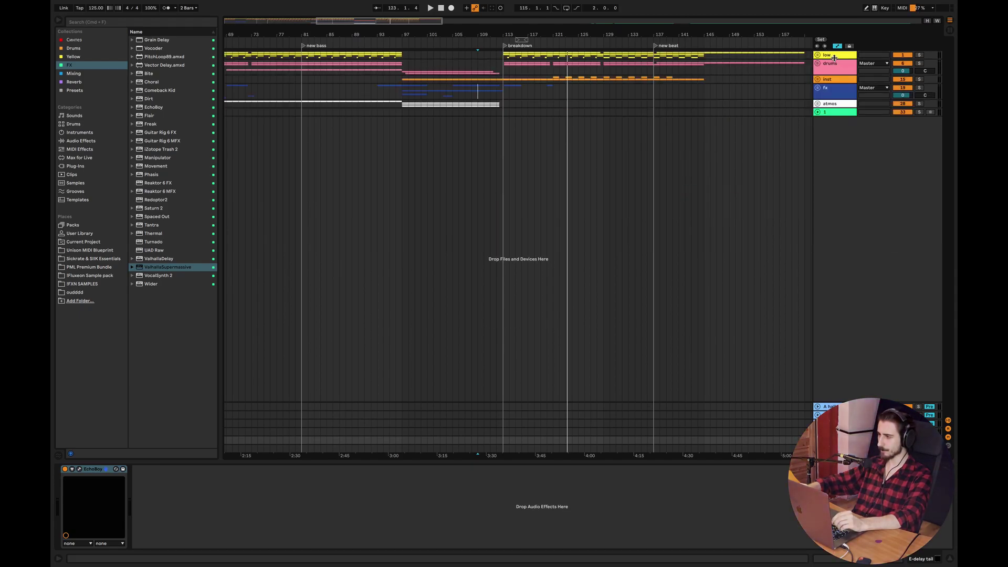
{"action": "left_click", "coordinate": [817, 54]}
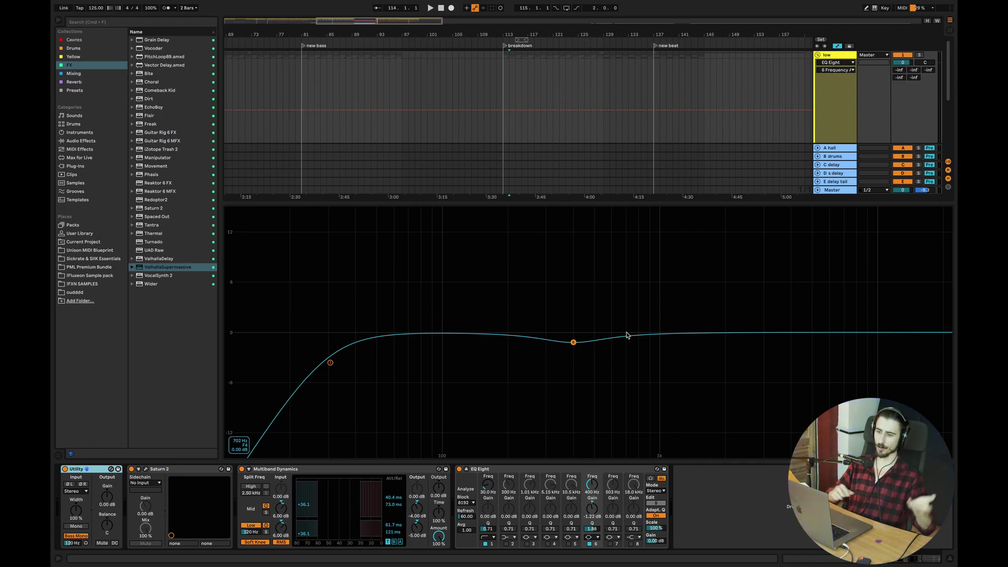
- Select the FX collection in the browser beside the low group's EQ Eight chain
{"action": "left_click", "coordinate": [75, 75]}
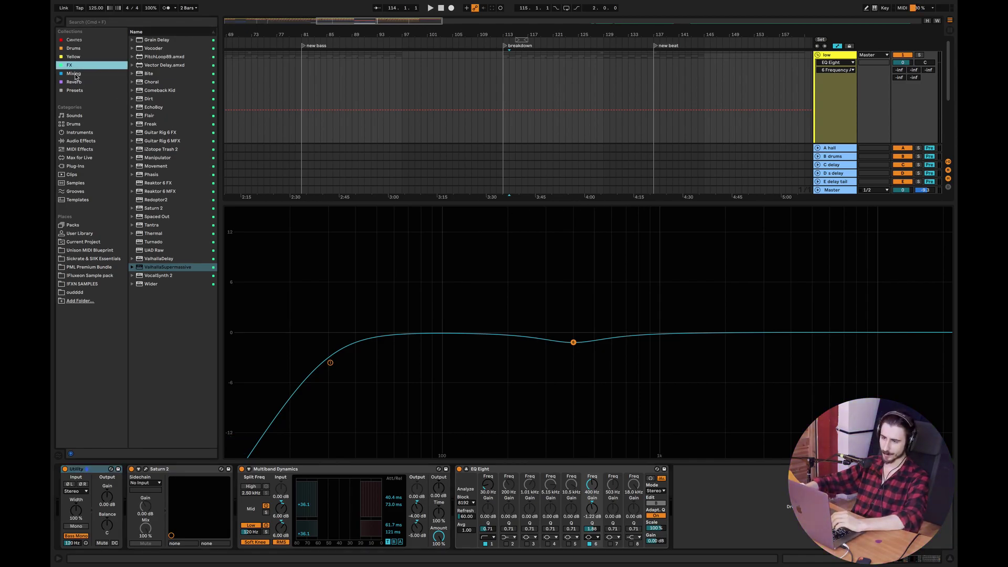
- Load Glue Compressor from the Mixing collection onto the low group after EQ Eight
{"action": "left_click", "coordinate": [75, 74]}
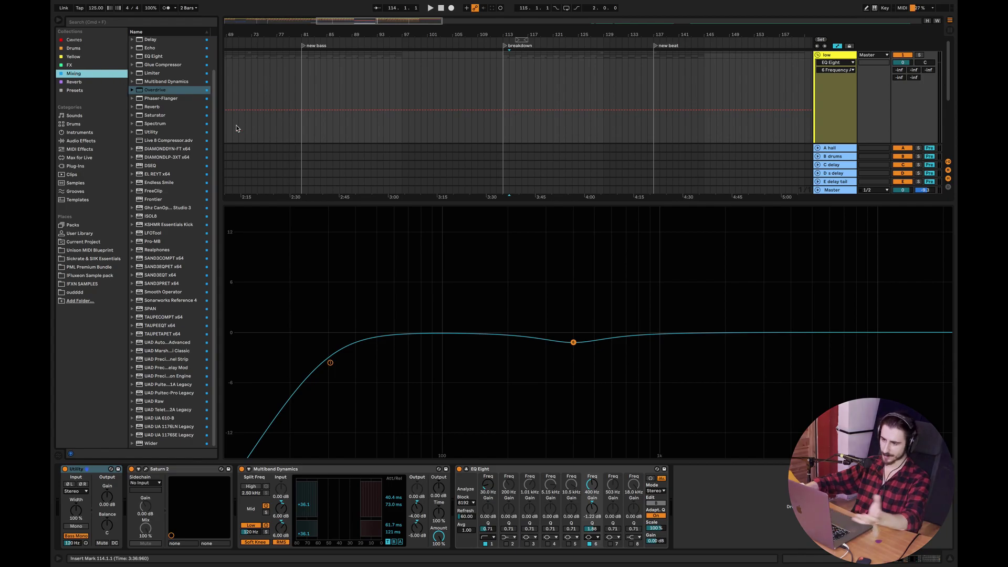
{"action": "double_click", "coordinate": [160, 65]}
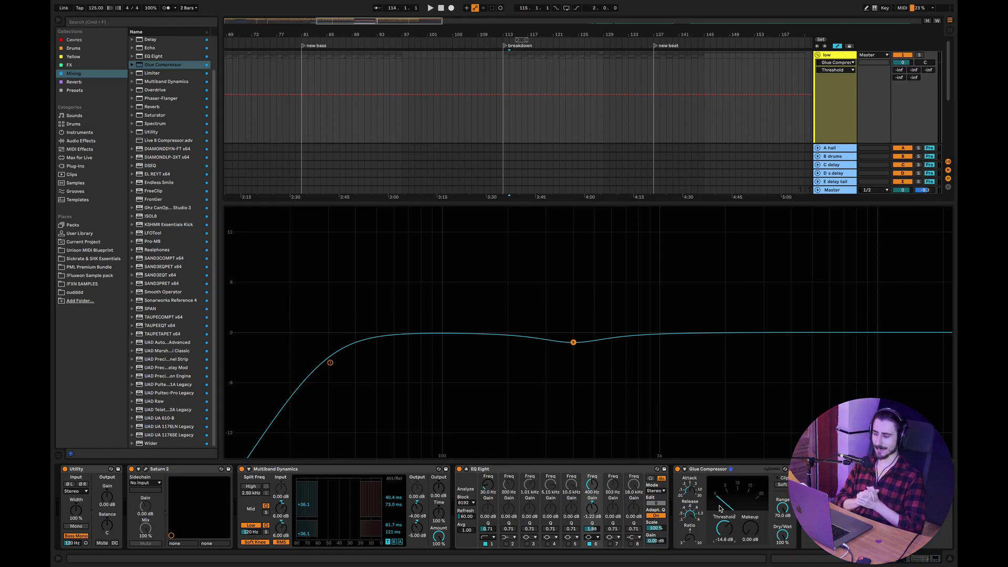
- Delete the Glue Compressor from the low group and hide the device chain
{"action": "left_click", "coordinate": [717, 470]}
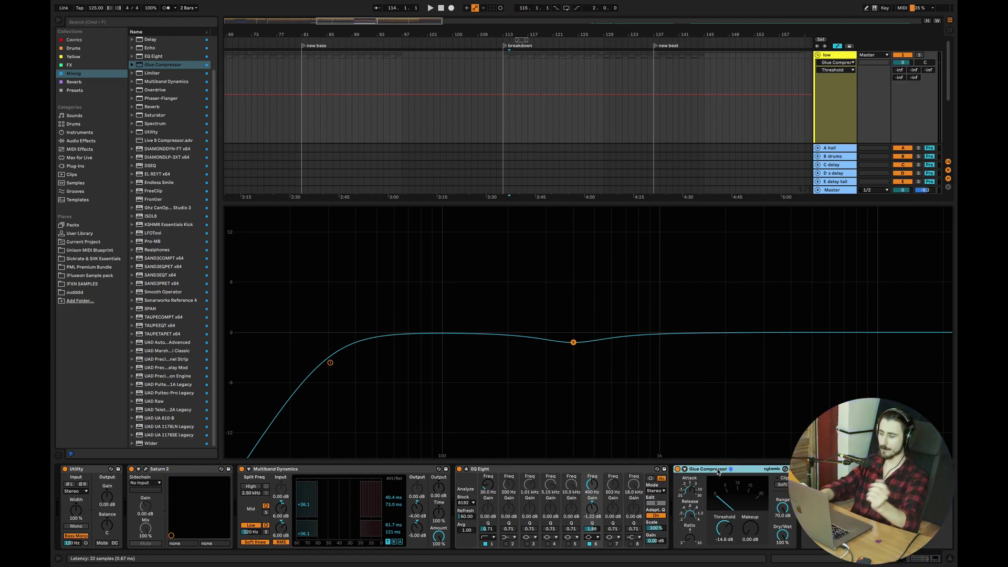
{"action": "key", "text": "Delete"}
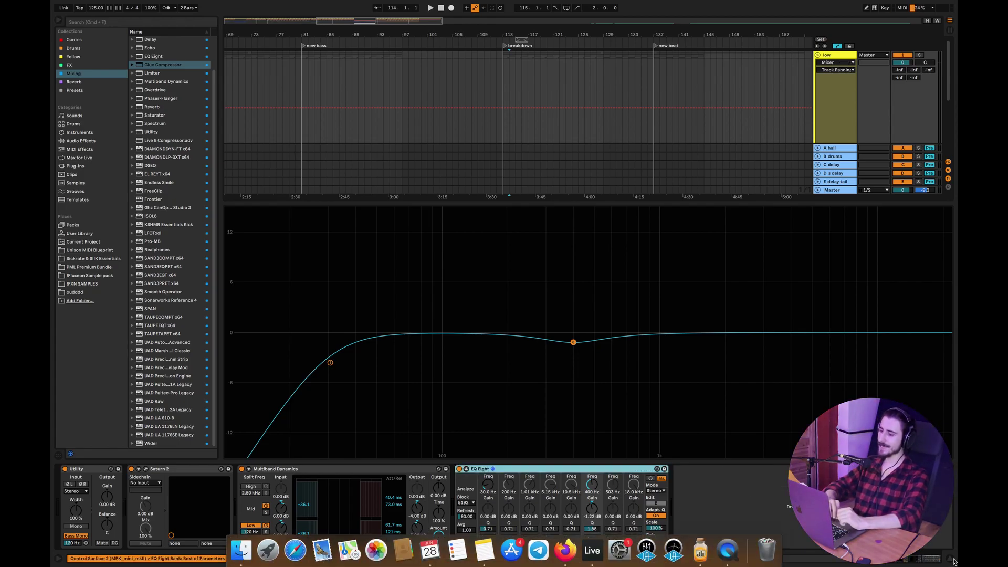
{"action": "key", "text": "super+alt+l"}
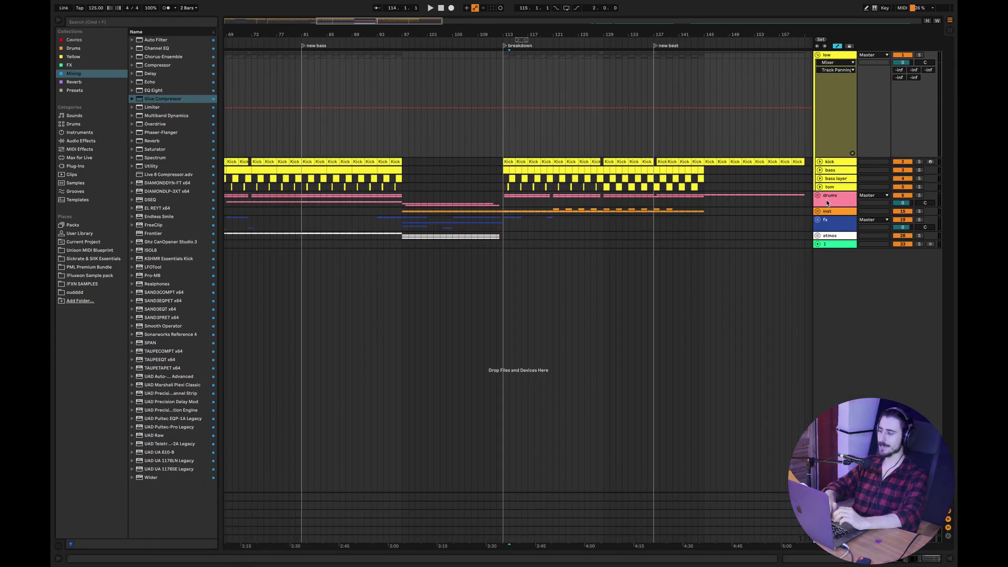
- Collapse the low group and select bars 113 to 121 across the top groups
{"action": "left_click", "coordinate": [818, 55]}
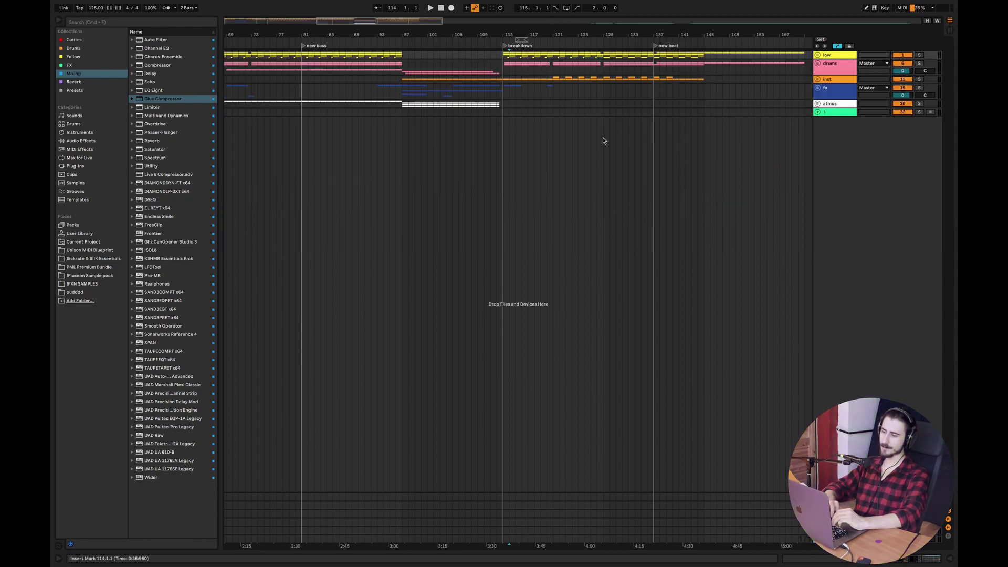
{"action": "left_click", "coordinate": [502, 72]}
{"action": "mouse_move", "coordinate": [501, 73]}
{"action": "left_mouse_down"}
{"action": "mouse_move", "coordinate": [551, 63]}
{"action": "mouse_move", "coordinate": [540, 80]}
{"action": "mouse_move", "coordinate": [504, 54]}
{"action": "left_mouse_up"}
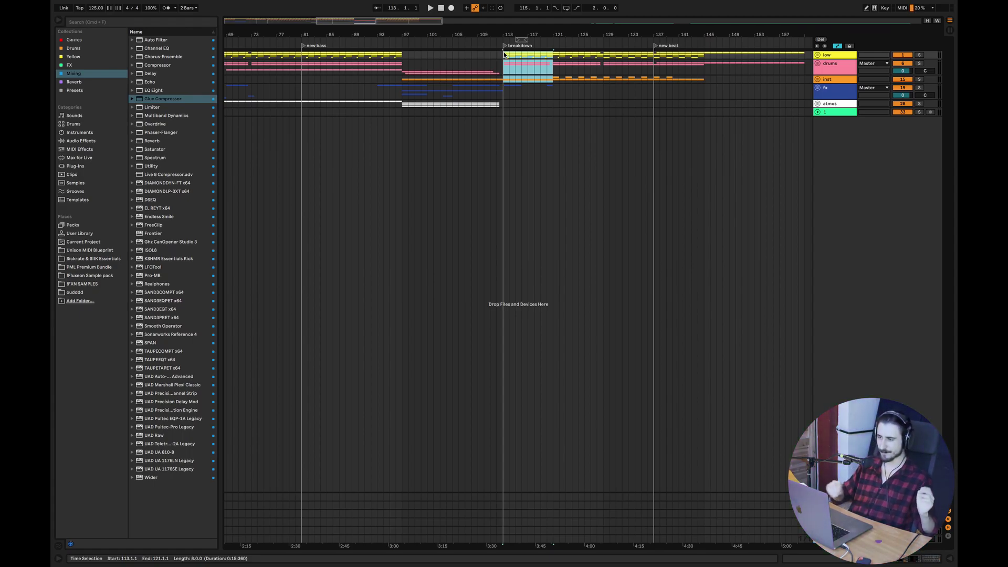
{"action": "left_click", "coordinate": [503, 85]}
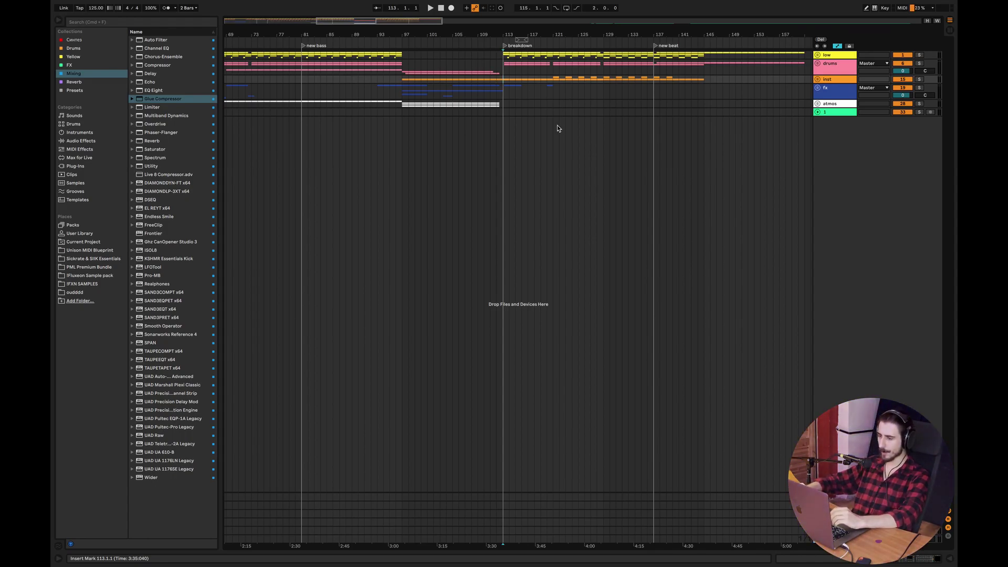
{"action": "left_click_drag", "start_coordinate": [499, 95], "coordinate": [619, 93]}
{"action": "left_click", "coordinate": [514, 58]}
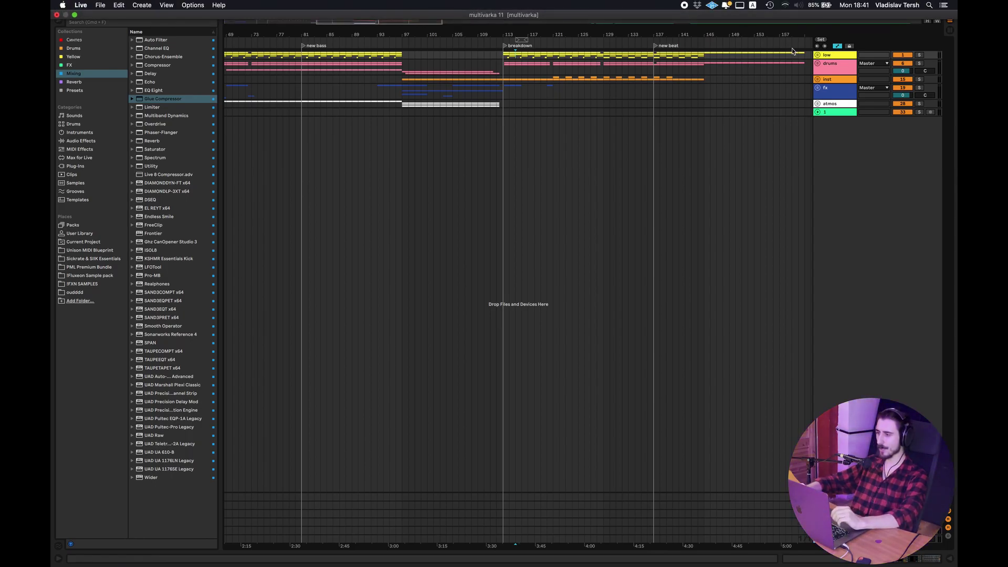
{"action": "left_click", "coordinate": [839, 56]}
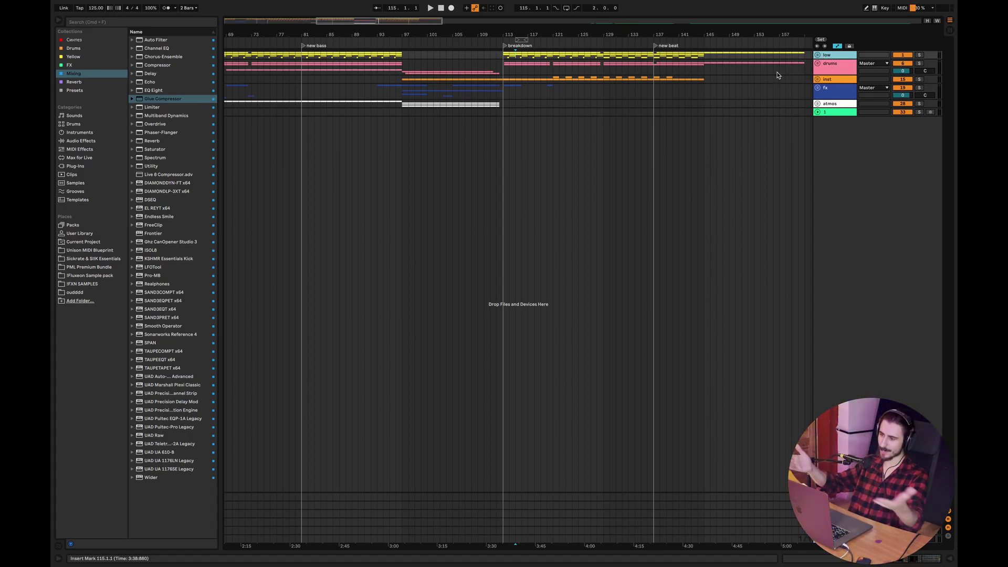
- Select the drums and inst groups and try time selections spanning bars 113 to 145
{"action": "left_click", "coordinate": [834, 67]}
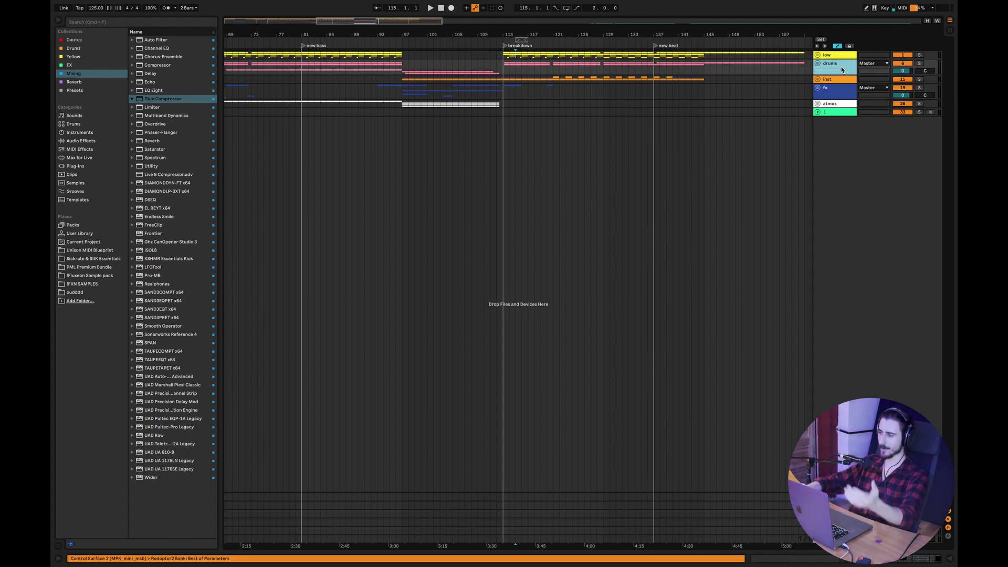
{"action": "left_click", "coordinate": [834, 79]}
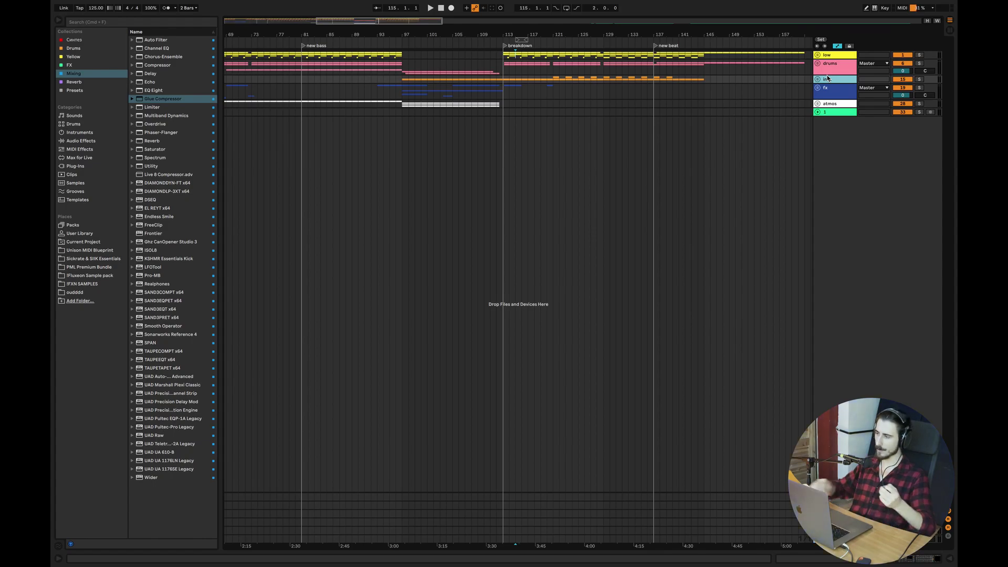
{"action": "left_click", "coordinate": [702, 90]}
{"action": "left_click_drag", "start_coordinate": [703, 91], "coordinate": [501, 51]}
{"action": "left_click_drag", "start_coordinate": [503, 89], "coordinate": [700, 52]}
{"action": "left_click", "coordinate": [690, 83]}
- Step through the group headers, unfold inst to reveal lead 2 and lead 3, and shrink lead 3
{"action": "left_click", "coordinate": [833, 69]}
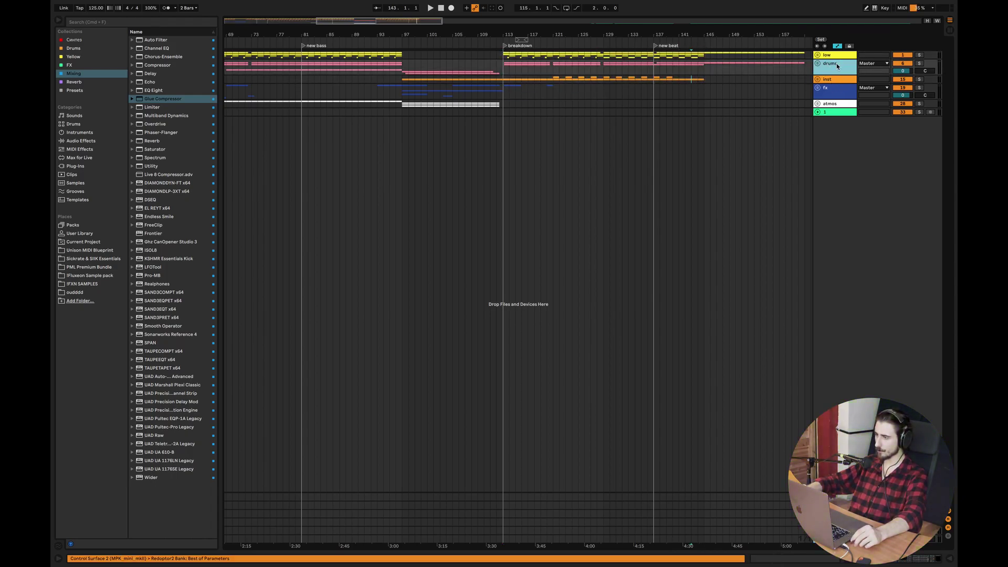
{"action": "left_click", "coordinate": [831, 81]}
{"action": "left_click", "coordinate": [831, 92]}
{"action": "left_click", "coordinate": [832, 104]}
{"action": "left_click", "coordinate": [831, 112]}
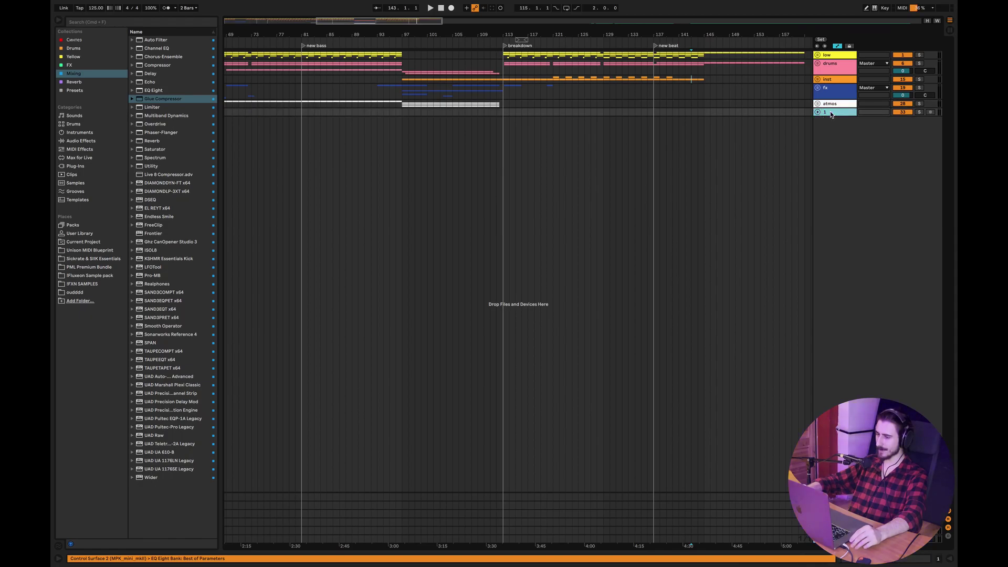
{"action": "left_click", "coordinate": [817, 79]}
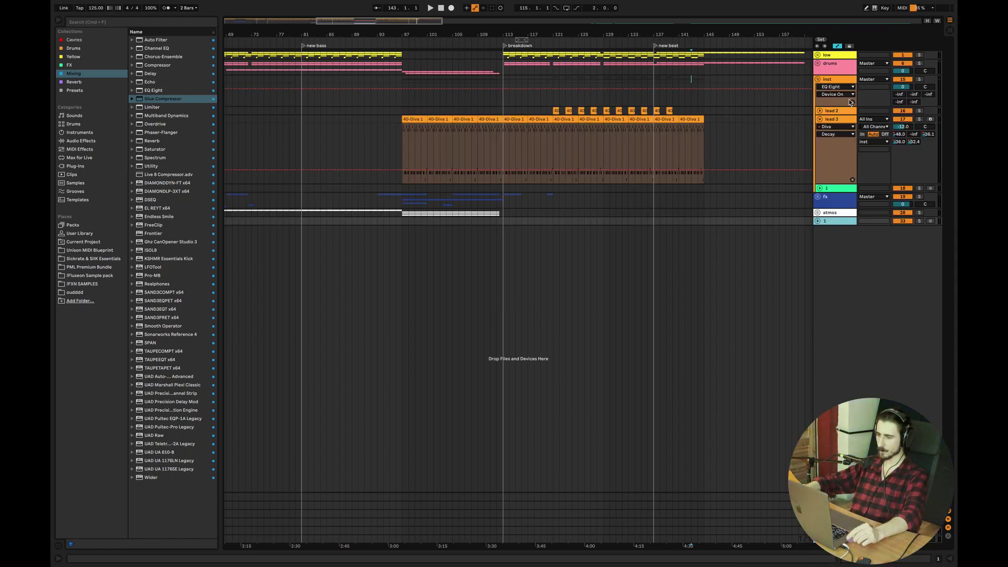
{"action": "key", "text": "alt+u"}
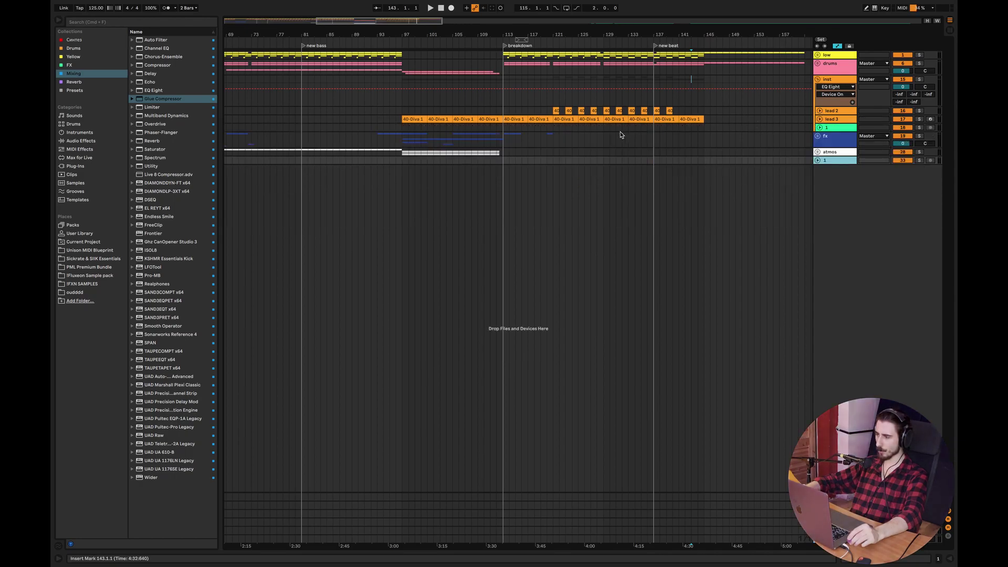
- Fold inst, unfold and shorten the low group, and select its kick, bass and bass layer tracks
{"action": "left_click", "coordinate": [817, 79]}
{"action": "left_click", "coordinate": [817, 54]}
{"action": "left_click", "coordinate": [833, 56]}
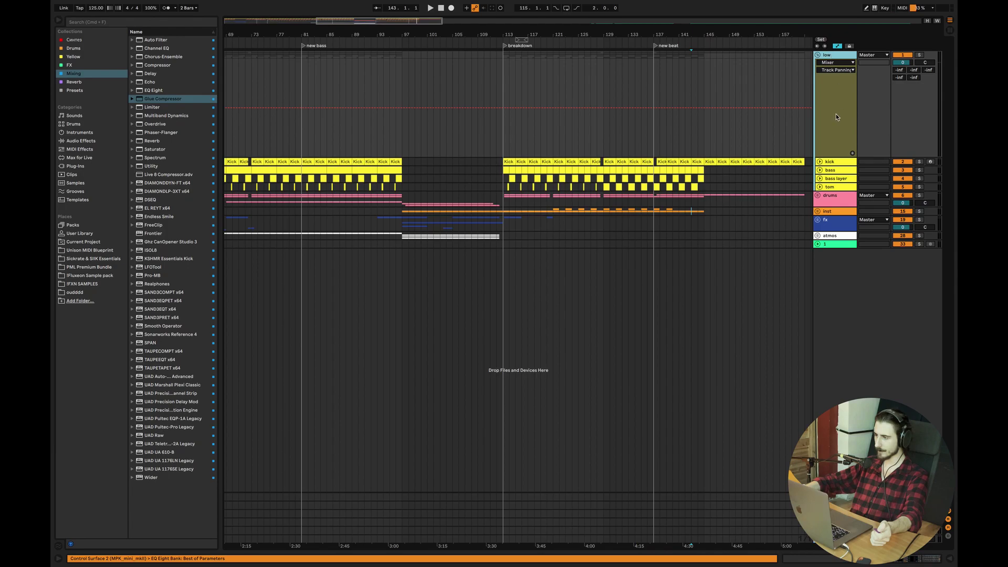
{"action": "left_click_drag", "start_coordinate": [832, 156], "coordinate": [833, 90]}
{"action": "left_click", "coordinate": [834, 96]}
{"action": "left_click", "coordinate": [833, 102]}
{"action": "left_click", "coordinate": [834, 110]}
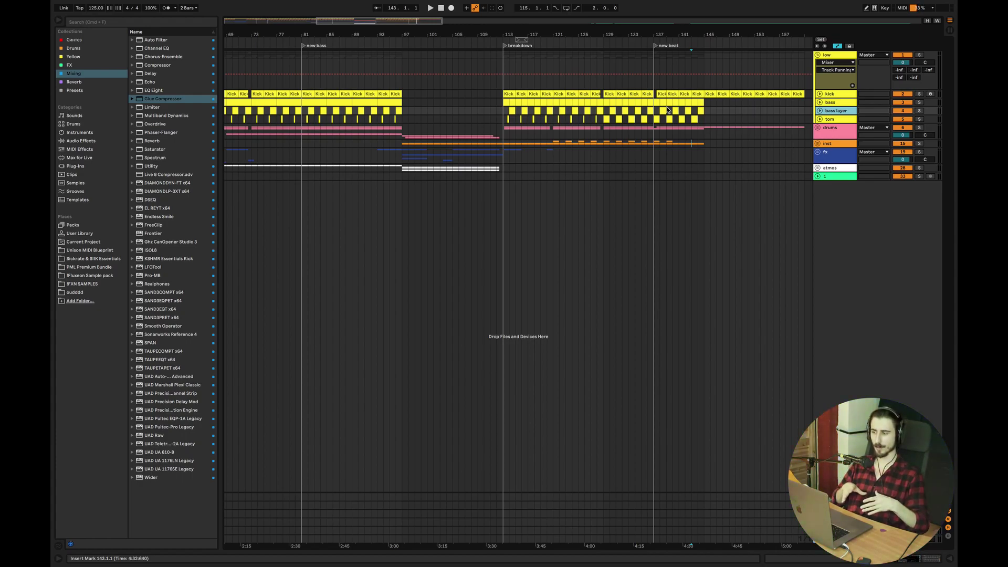
- Unfold drums, collapse its rack and shaker tracks, fold drums again, and select inst and fx
{"action": "left_click", "coordinate": [817, 127]}
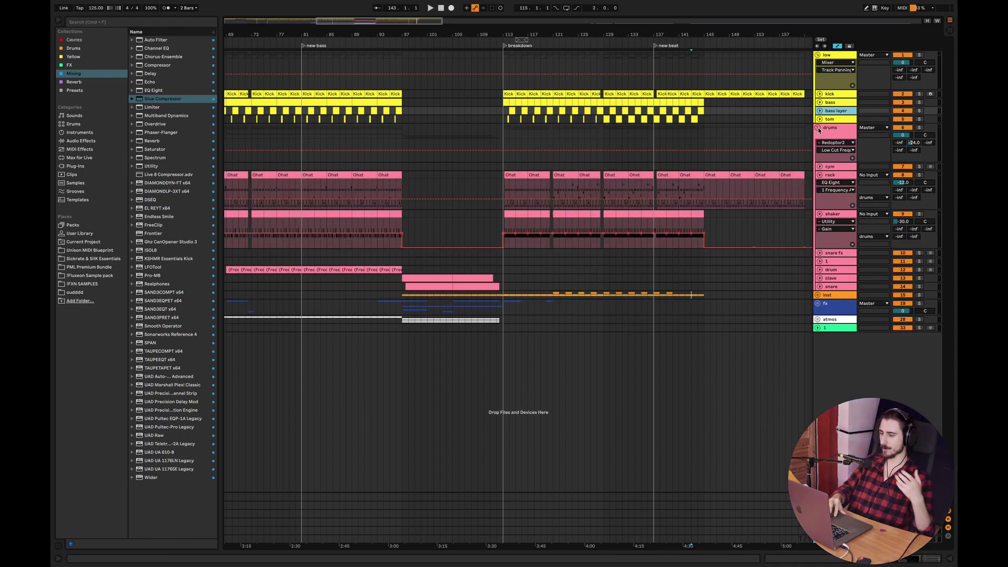
{"action": "left_click", "coordinate": [822, 178]}
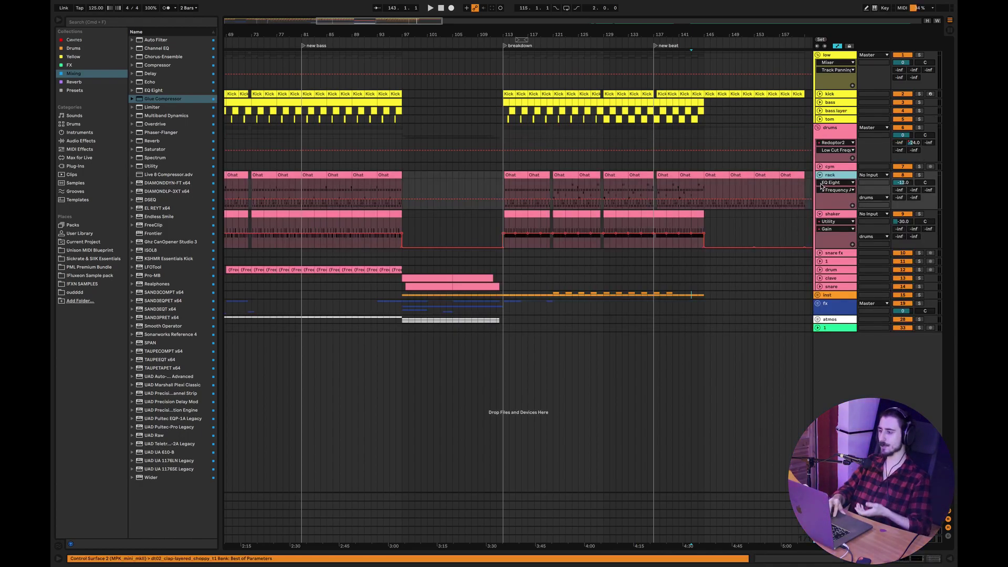
{"action": "left_click", "coordinate": [819, 175]}
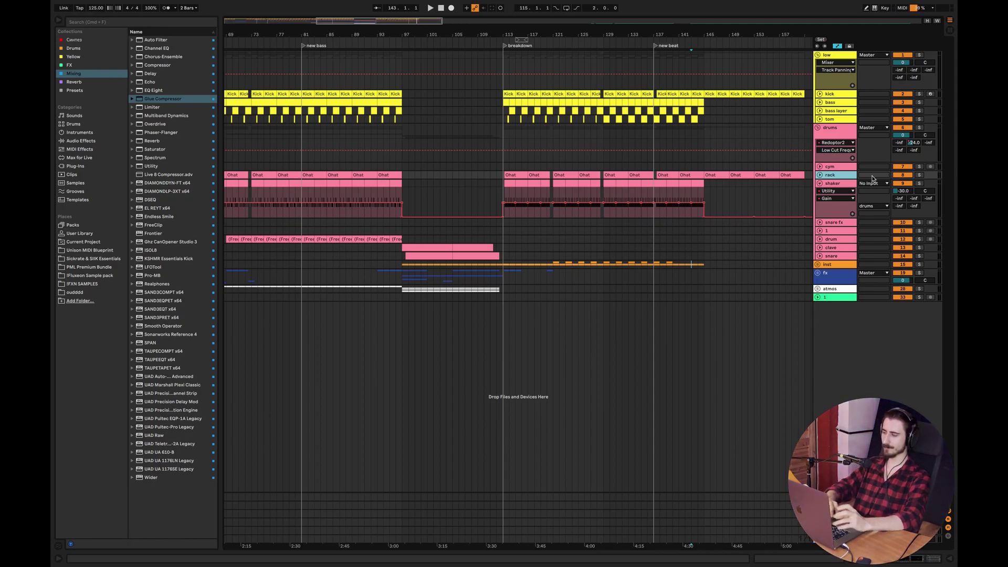
{"action": "left_click", "coordinate": [819, 184]}
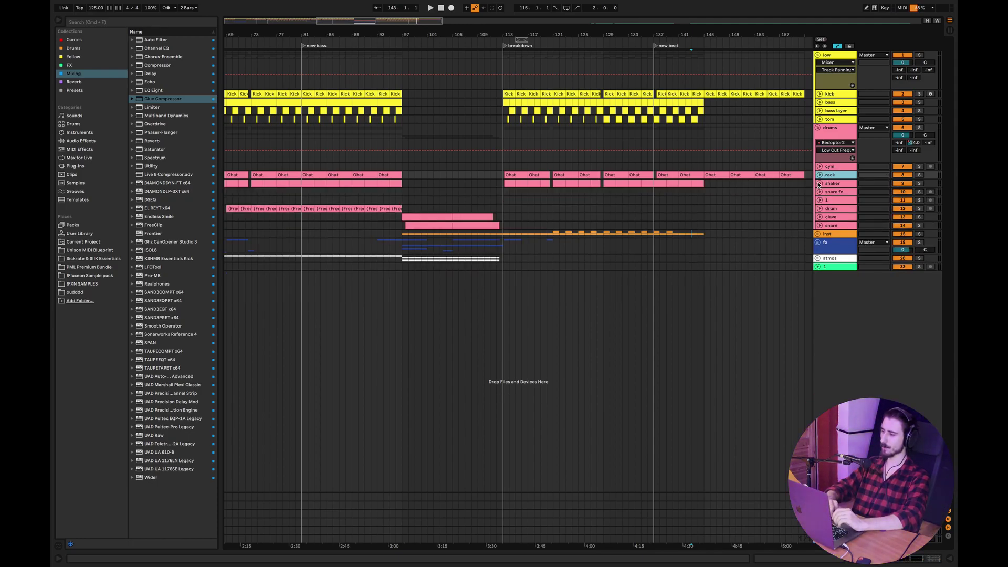
{"action": "left_click", "coordinate": [817, 128]}
{"action": "left_click", "coordinate": [831, 145]}
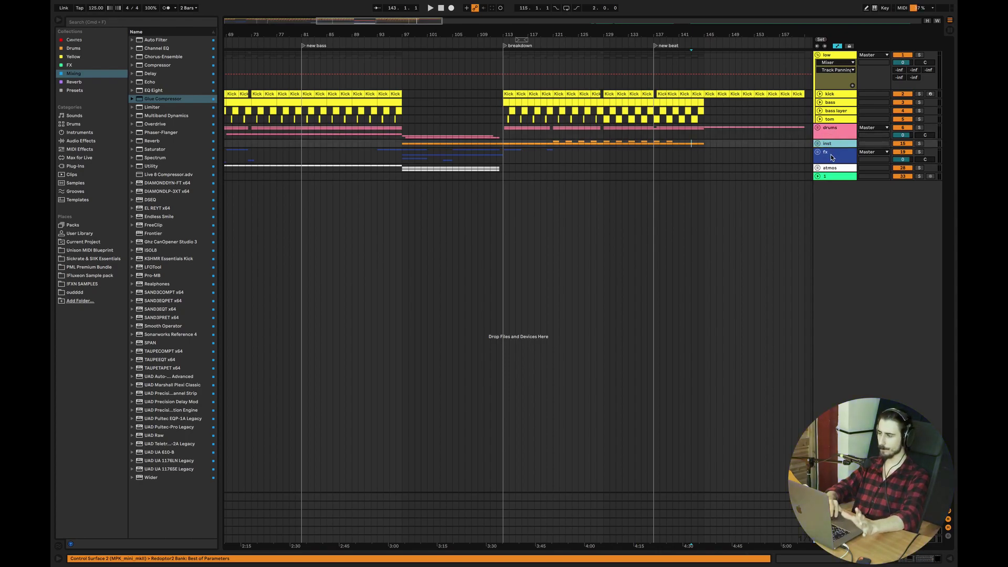
{"action": "left_click", "coordinate": [831, 157]}
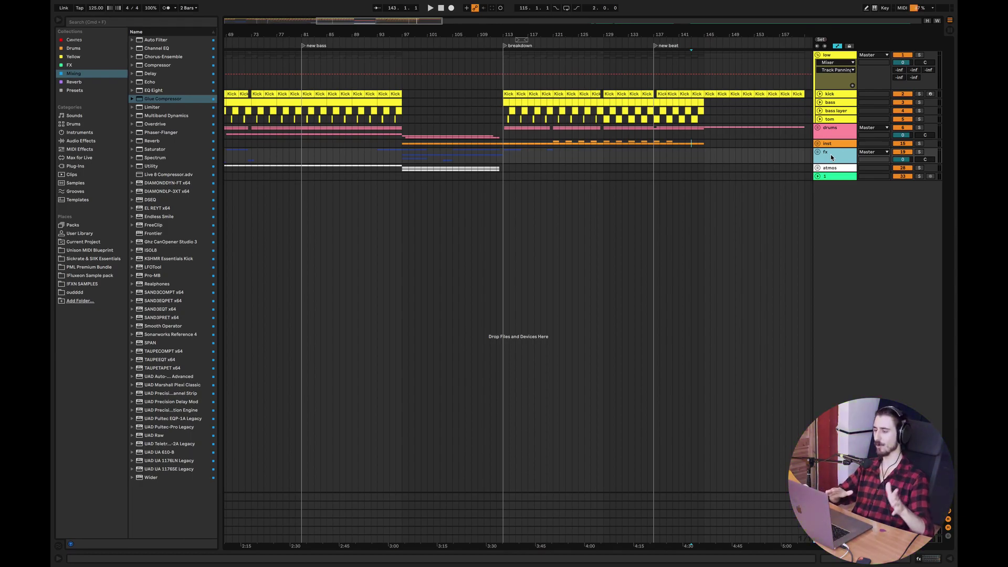
- Fold the low group, leaving low, drums, inst, fx, atmos and track 1 collapsed
{"action": "left_click", "coordinate": [817, 55]}
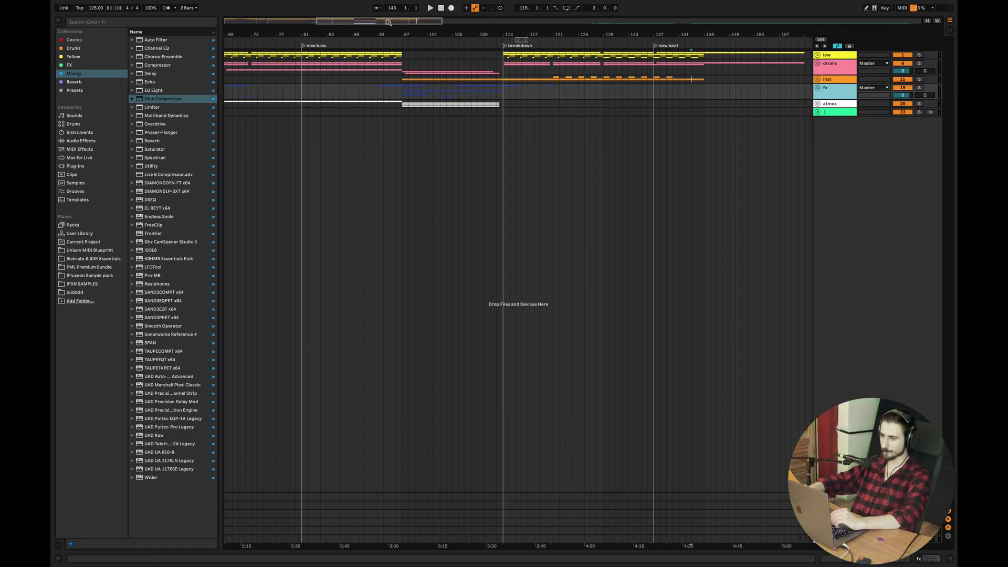
- Solo low and drums and play from bar 113, jumping to bar 121 before stopping
{"action": "left_click_drag", "start_coordinate": [389, 22], "coordinate": [394, 37]}
{"action": "left_click", "coordinate": [447, 58]}
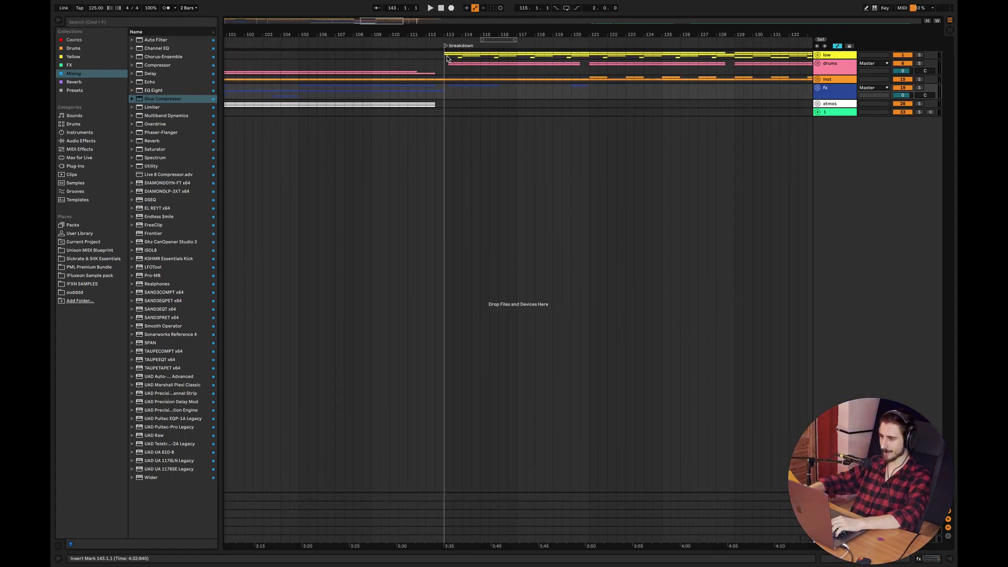
{"action": "left_click", "coordinate": [919, 54]}
{"action": "left_click", "coordinate": [919, 63]}
{"action": "key", "text": "space"}
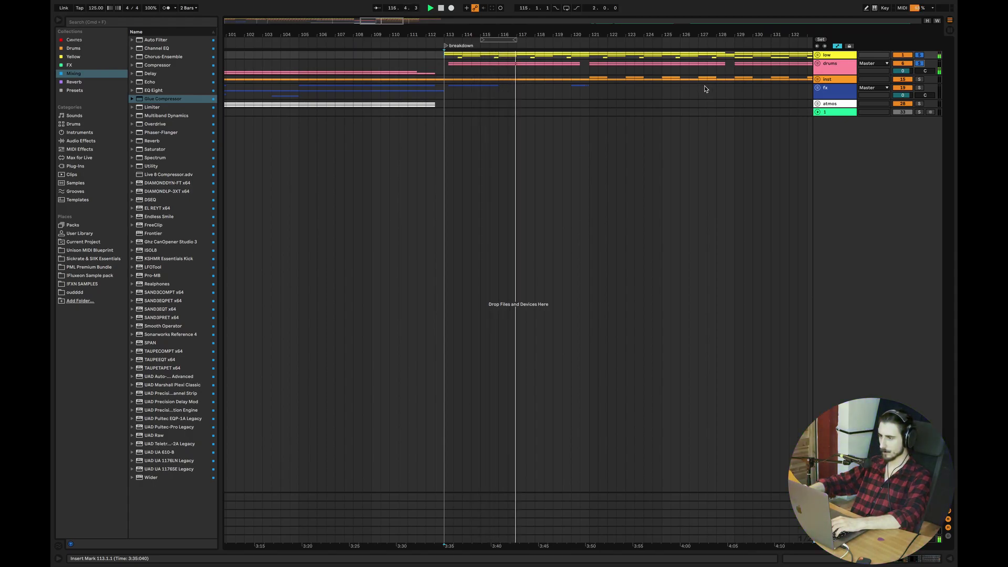
{"action": "left_click", "coordinate": [589, 67]}
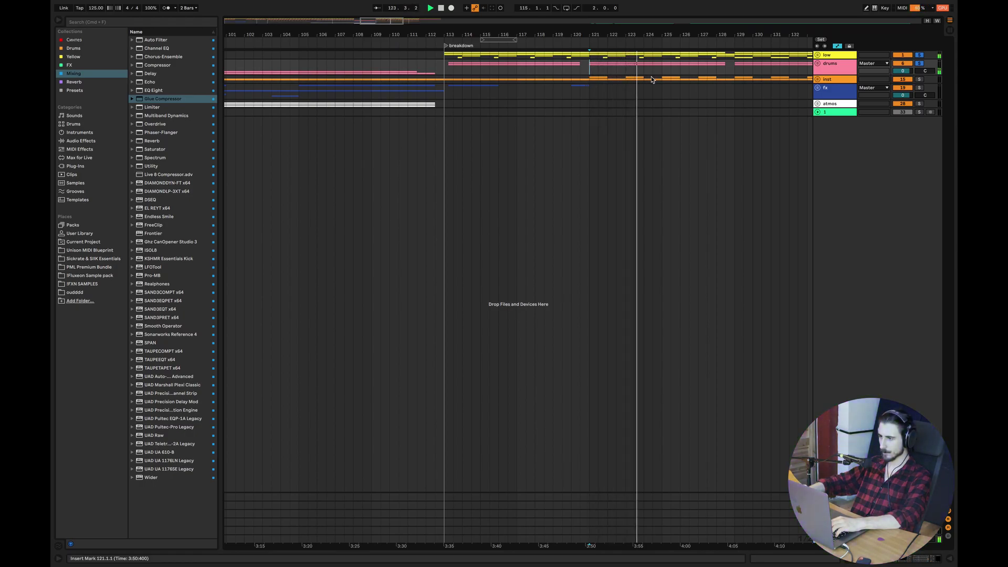
{"action": "key", "text": "space"}
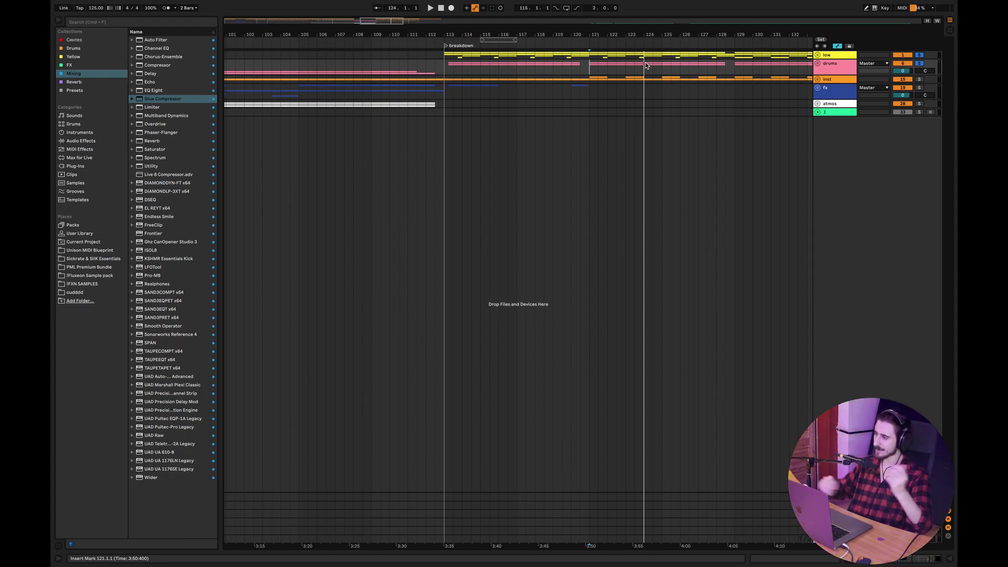
- Solo the inst group too and zoom the arrangement out to bars 99–153
{"action": "left_click", "coordinate": [919, 79]}
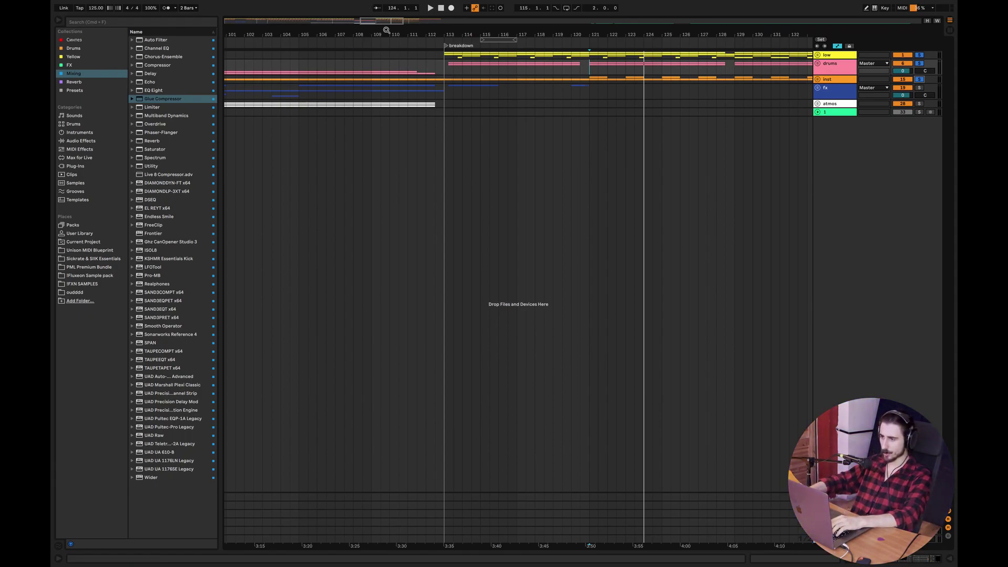
{"action": "left_click_drag", "start_coordinate": [383, 27], "coordinate": [472, 90]}
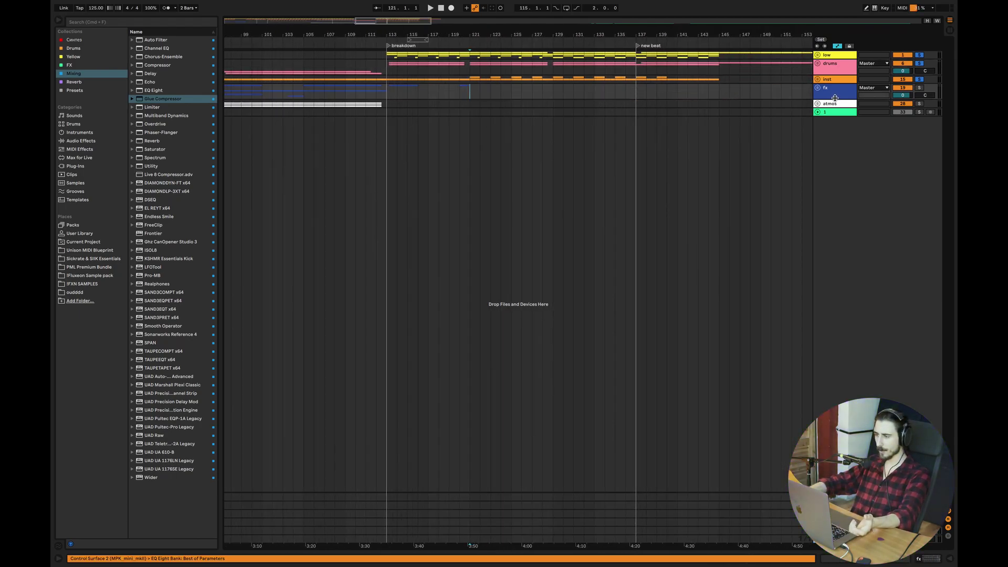
{"action": "left_click", "coordinate": [817, 79]}
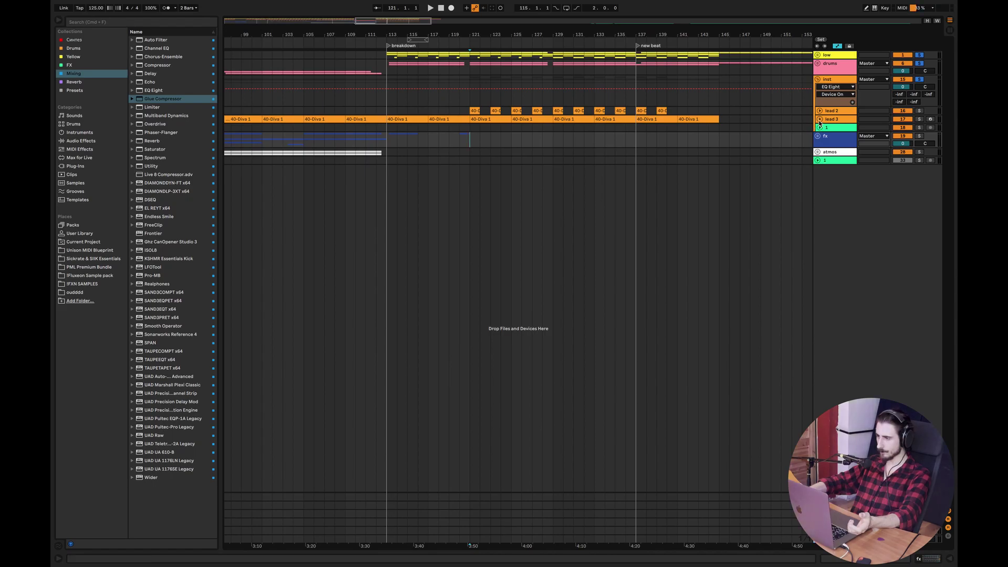
{"action": "left_click", "coordinate": [820, 120]}
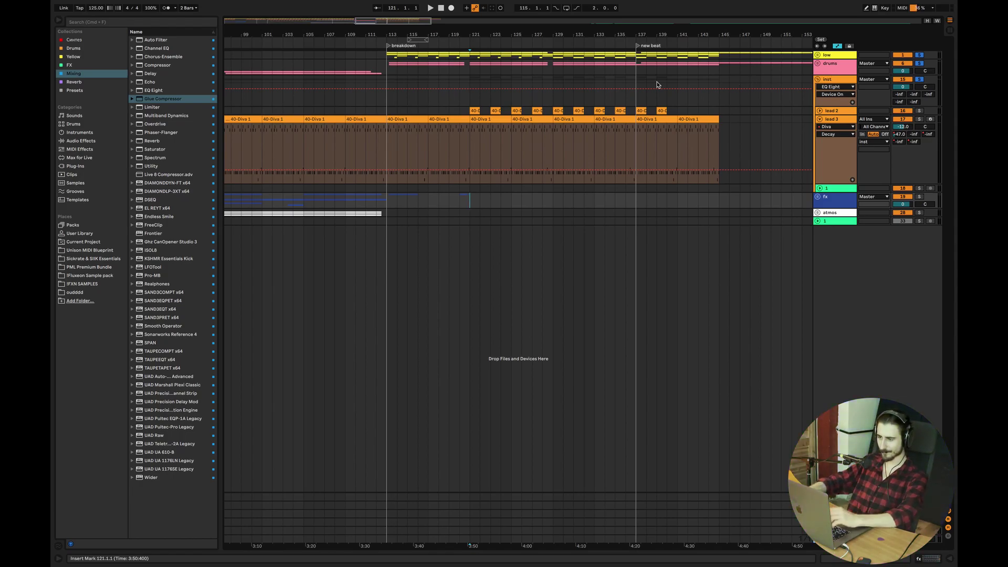
{"action": "left_click", "coordinate": [472, 137]}
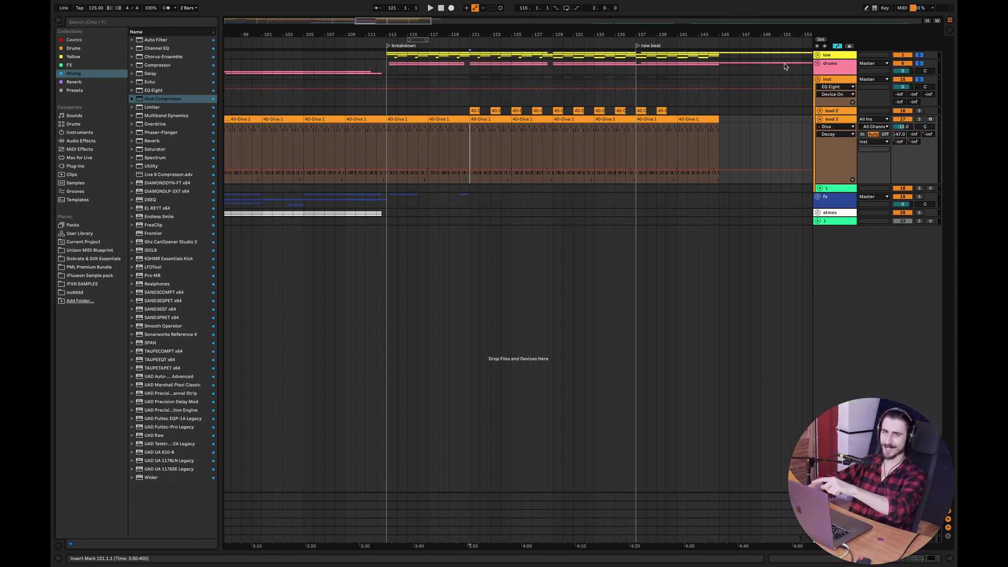
{"action": "left_click", "coordinate": [817, 79]}
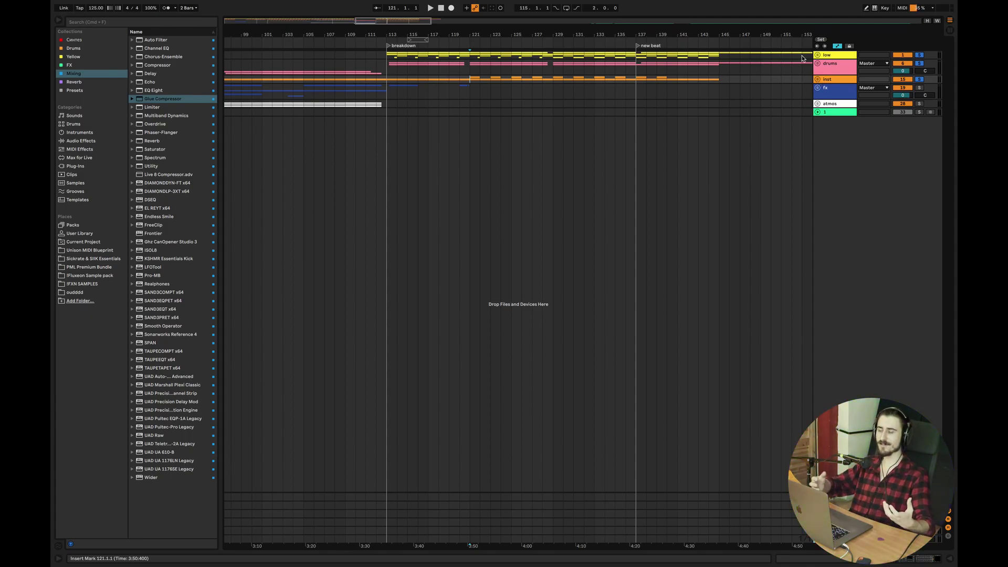
- Play the mix from the bar 121 marker, then select the low group track
{"action": "left_click", "coordinate": [485, 88]}
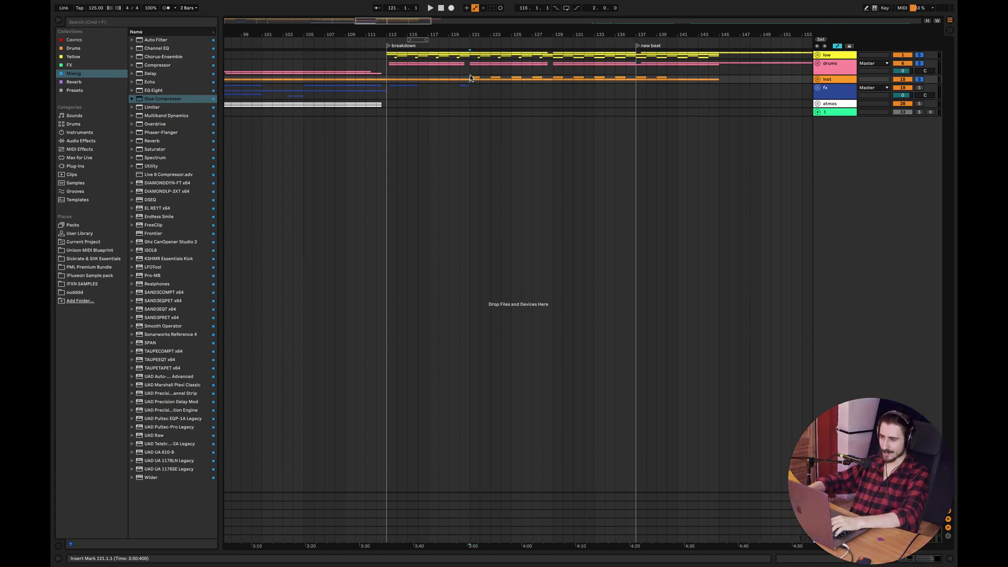
{"action": "key", "text": "space"}
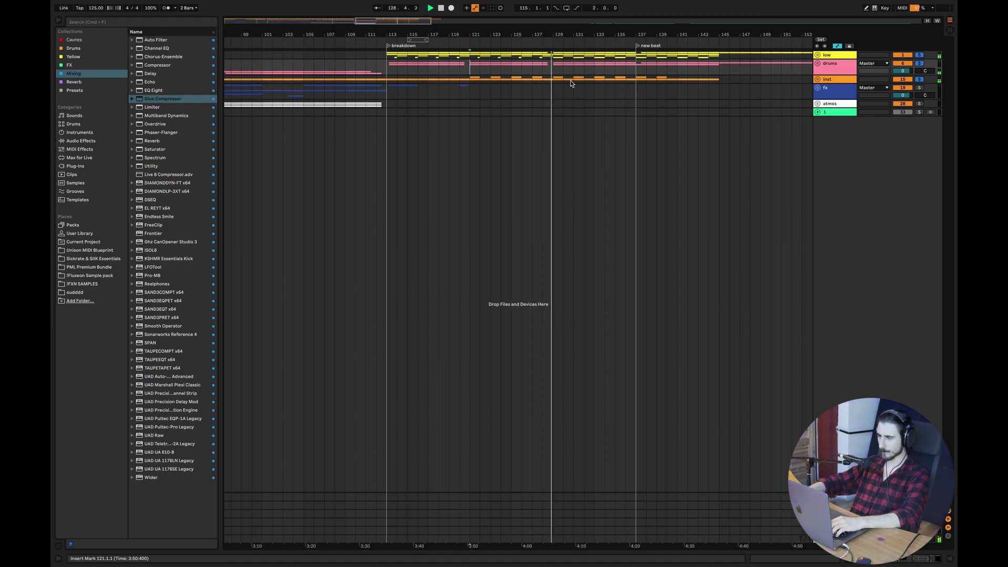
{"action": "left_click", "coordinate": [839, 56]}
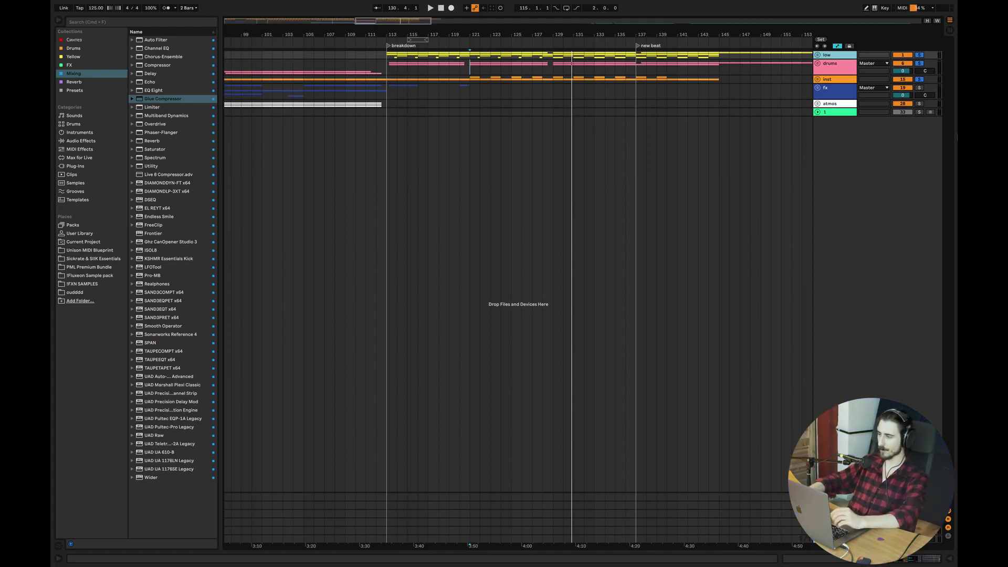
- Insert a new audio track with Cmd+T
{"action": "right_click", "coordinate": [857, 187]}
{"action": "key", "text": "Escape"}
{"action": "key", "text": "super+t"}
- Load EQ Eight onto the new track, toggle bands 1 and 2, then delete the device
{"action": "left_click", "coordinate": [154, 92]}
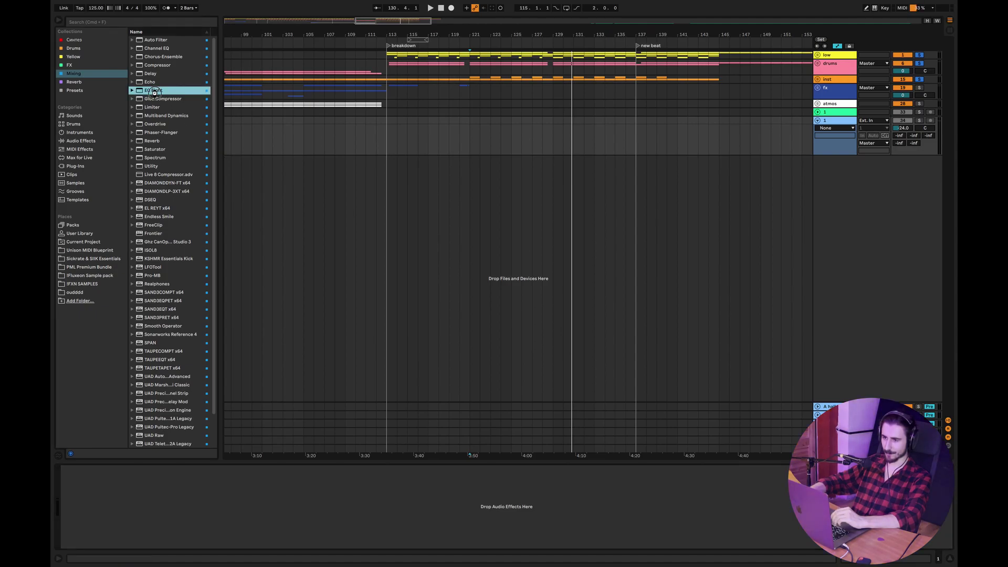
{"action": "left_click_drag", "start_coordinate": [154, 92], "coordinate": [264, 475]}
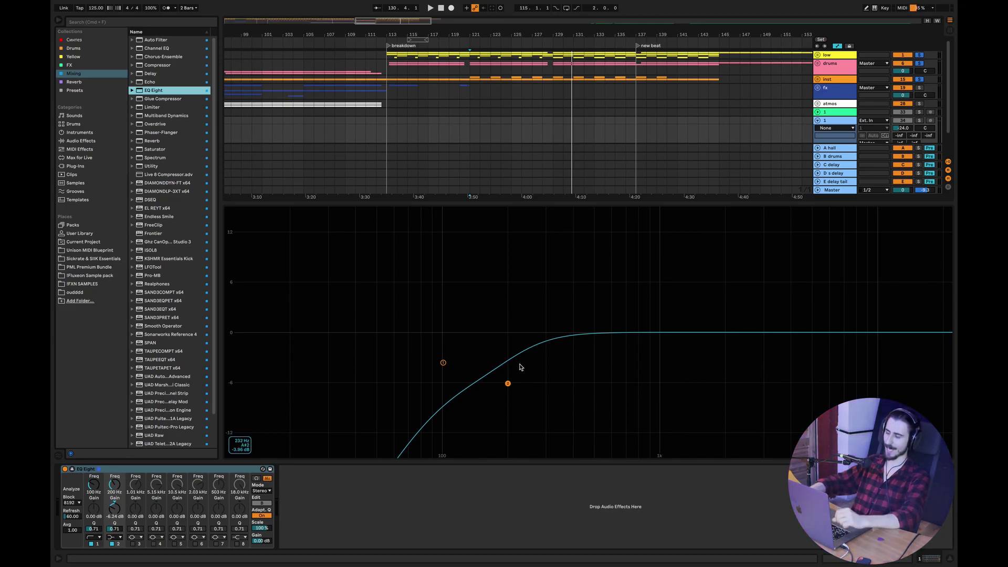
{"action": "left_click", "coordinate": [113, 544]}
{"action": "left_click", "coordinate": [91, 543]}
{"action": "left_click", "coordinate": [91, 543]}
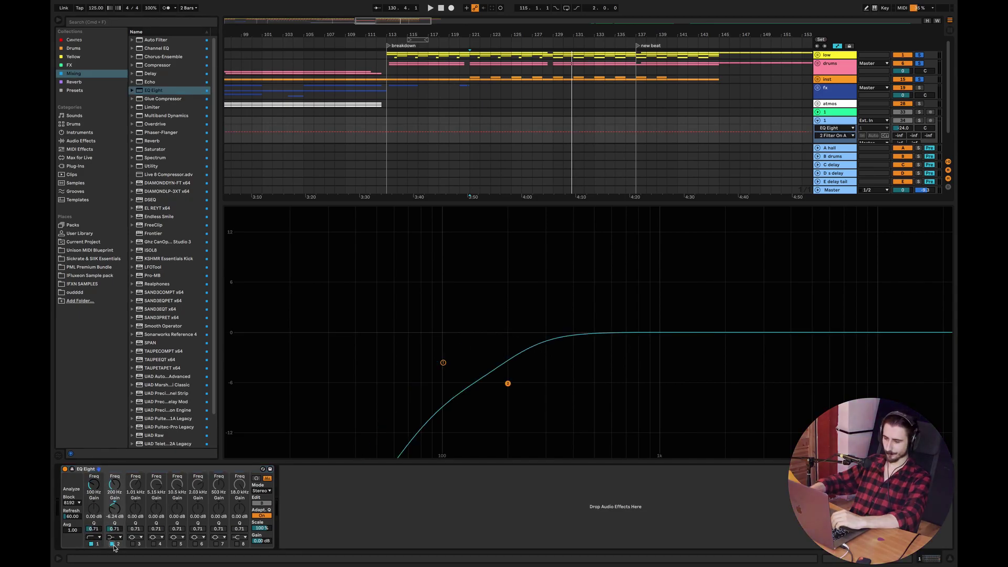
{"action": "left_click", "coordinate": [112, 543]}
{"action": "left_click", "coordinate": [205, 471]}
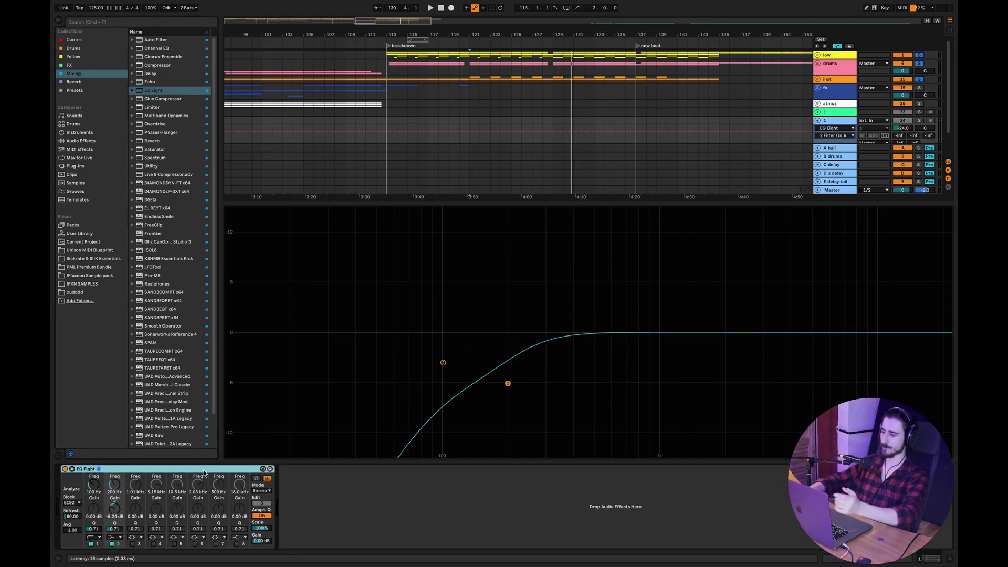
{"action": "key", "text": "Delete"}
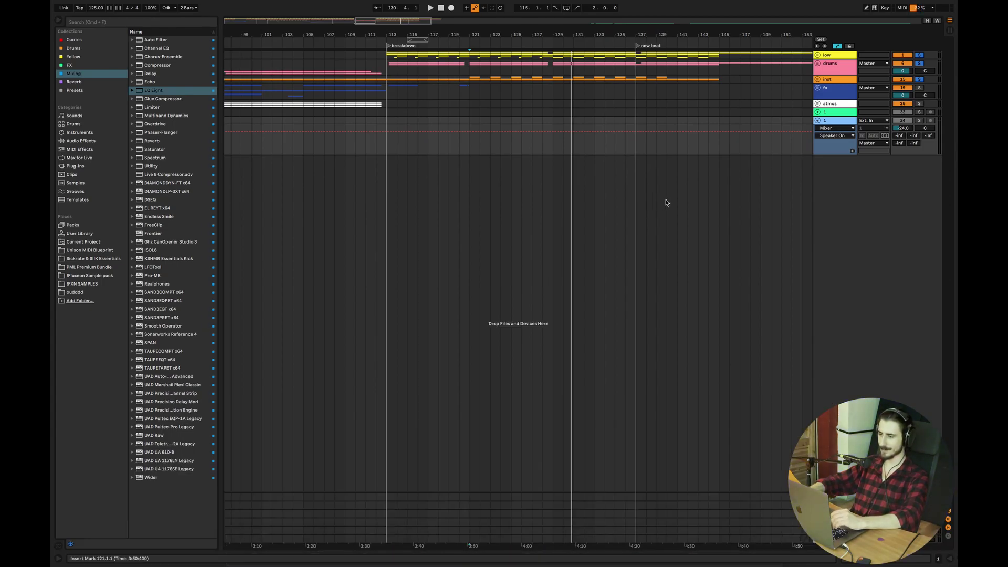
- Make a time selection from bar 121 to 137 across track 1's lane
{"action": "left_click_drag", "start_coordinate": [393, 148], "coordinate": [637, 116]}
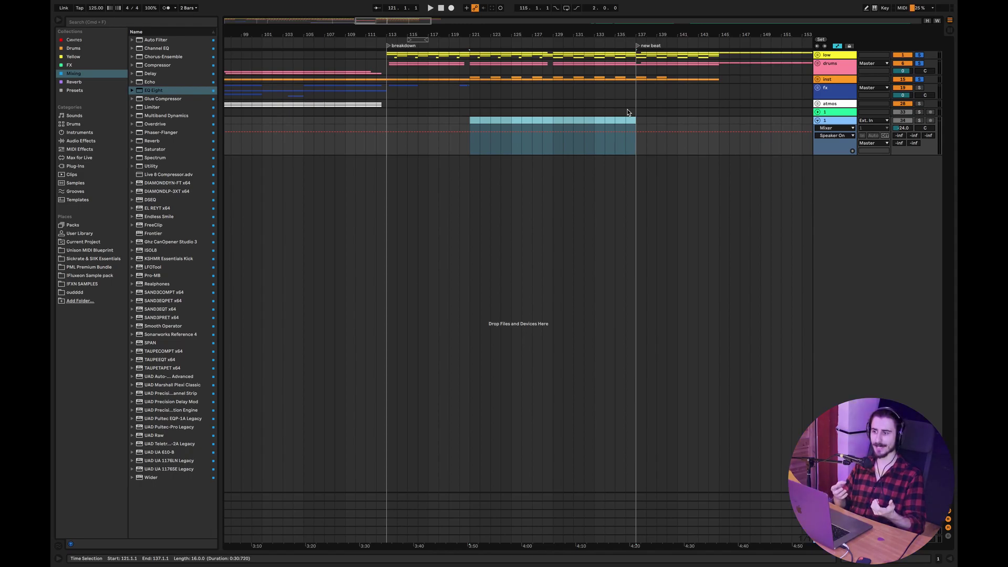
- Load EQ Eight onto the new track and set band 6 to about +2.78 dB at 2.12 kHz
{"action": "double_click", "coordinate": [176, 87]}
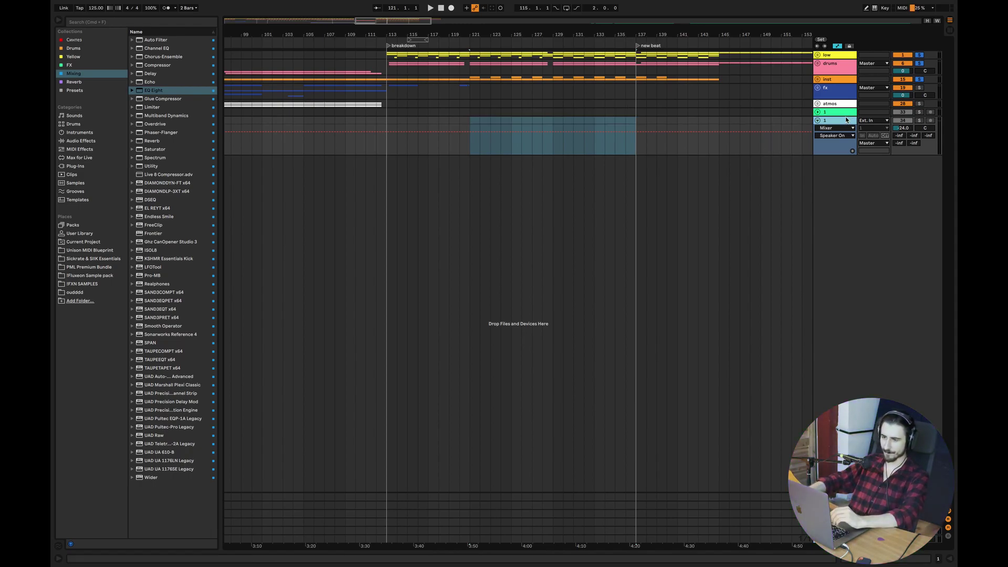
{"action": "double_click", "coordinate": [175, 89]}
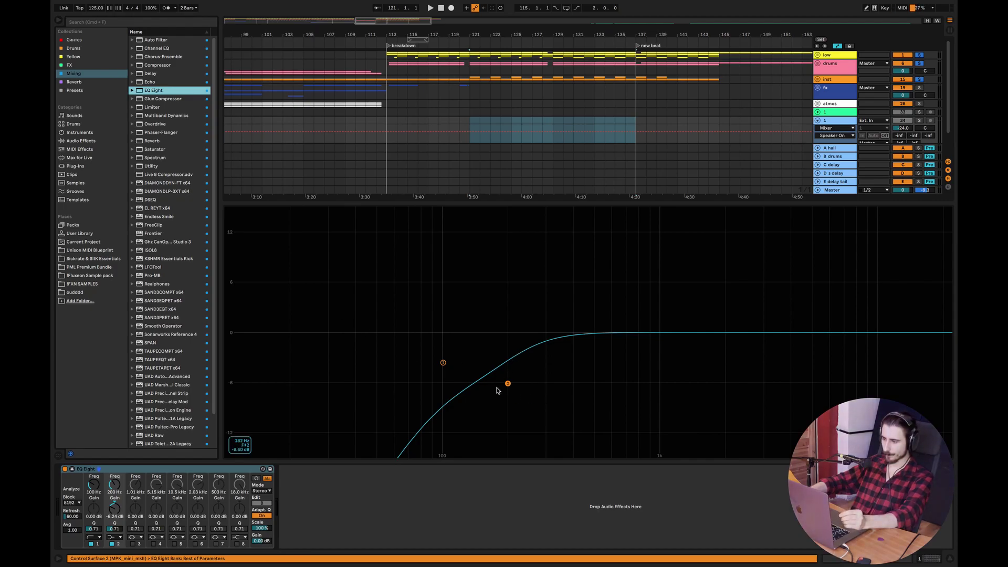
{"action": "left_click", "coordinate": [195, 543]}
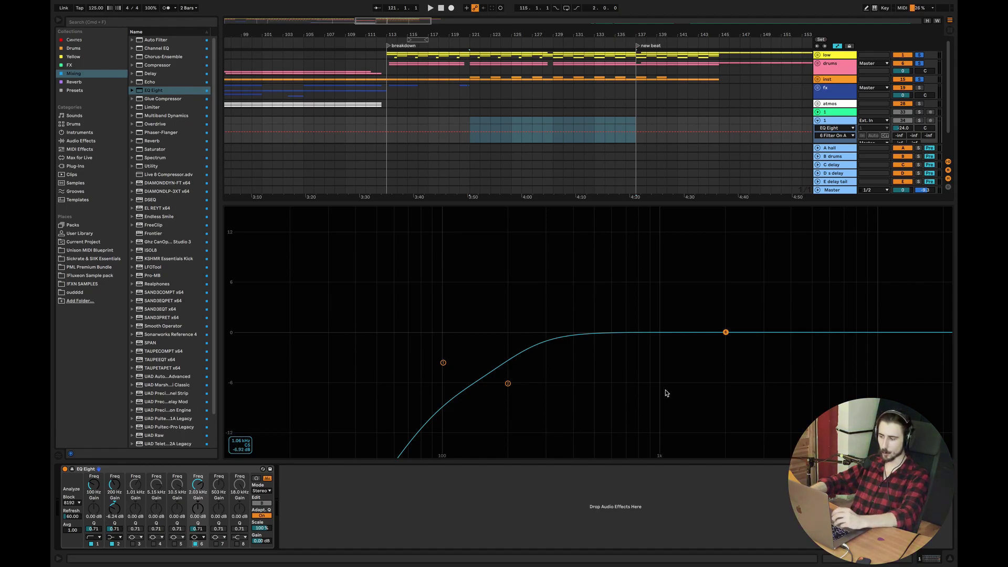
{"action": "left_click_drag", "start_coordinate": [725, 331], "coordinate": [725, 379]}
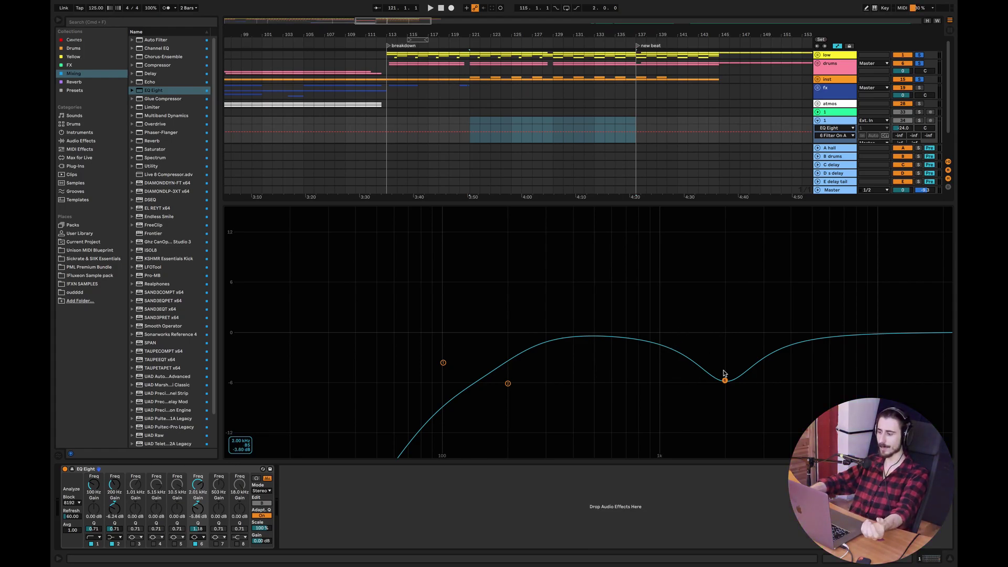
{"action": "left_click_drag", "start_coordinate": [725, 380], "coordinate": [730, 309]}
{"action": "key", "text": "super+alt+l"}
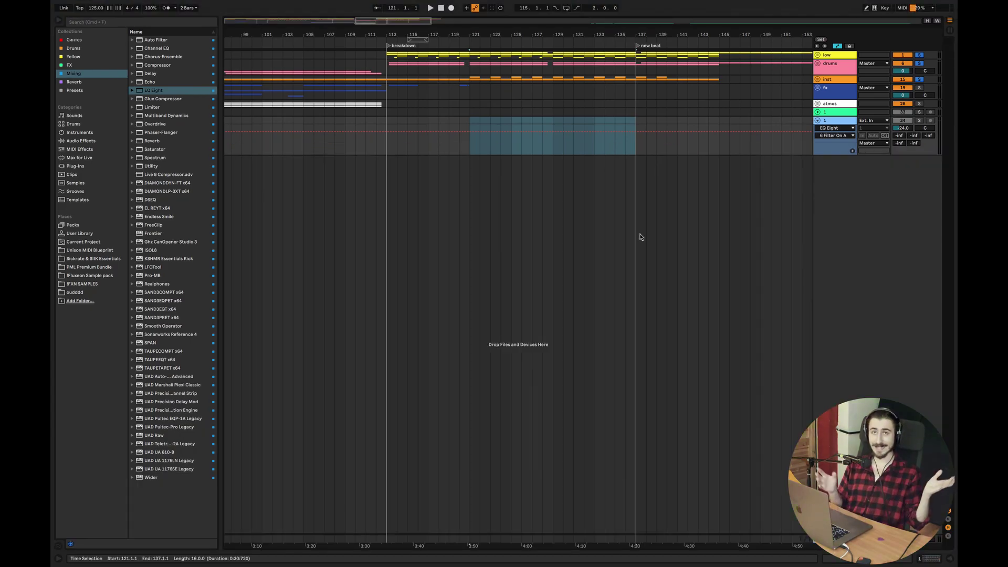